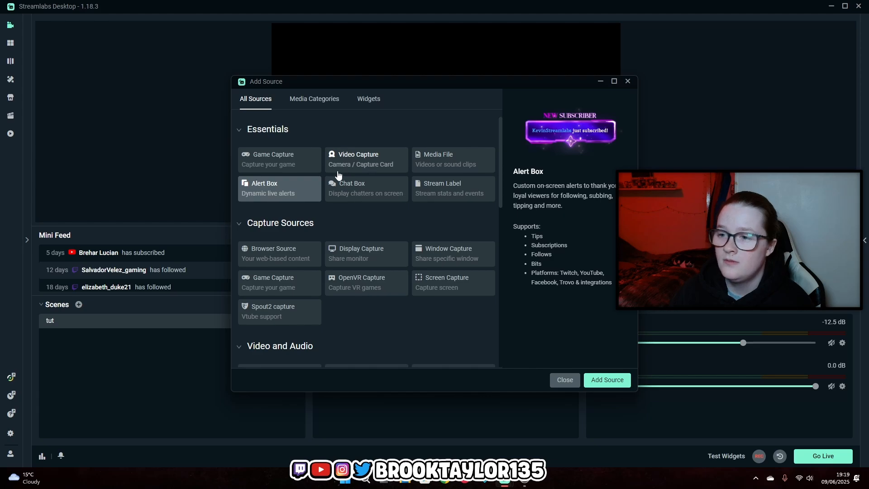
# Step: Add a Display Capture source to the tut scene
pyautogui.click(350, 258)
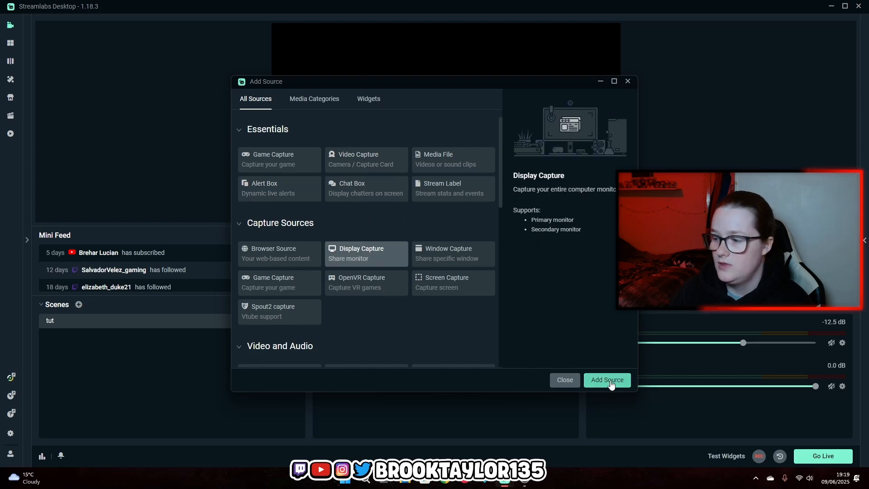
pyautogui.click(607, 379)
pyautogui.press('Return')
# Step: Configure the display capture with the Automatic capture method and the MSI G27C4 E2 primary monitor as its display
pyautogui.click(431, 171)
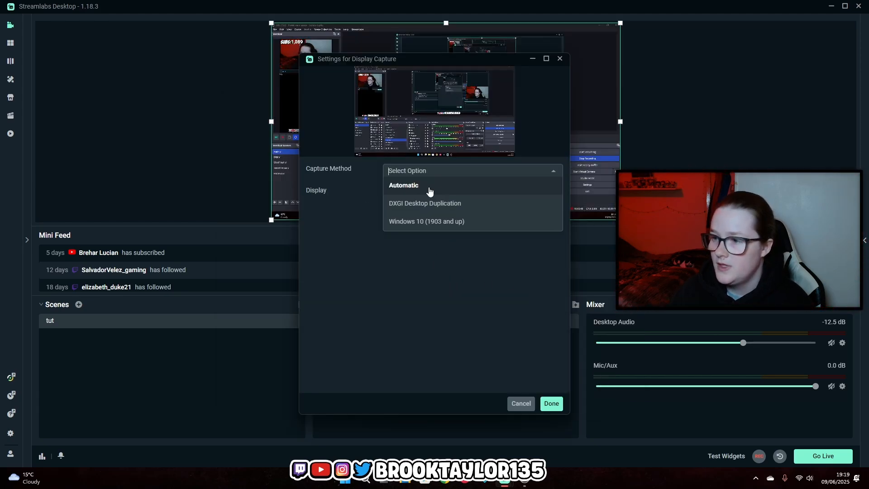
pyautogui.click(435, 186)
pyautogui.click(419, 192)
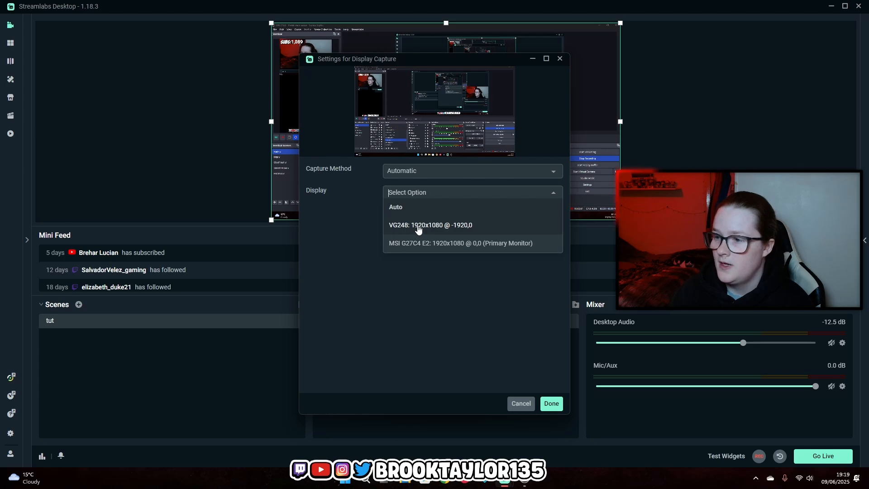
pyautogui.click(423, 243)
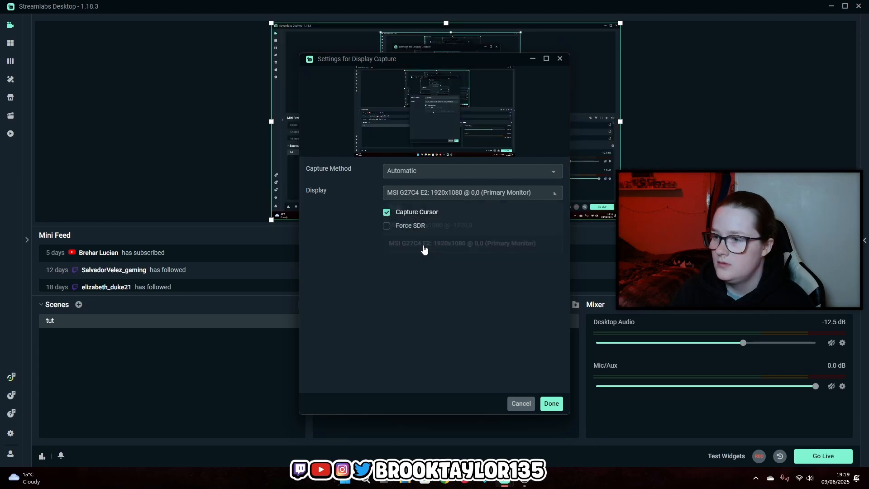
pyautogui.click(552, 403)
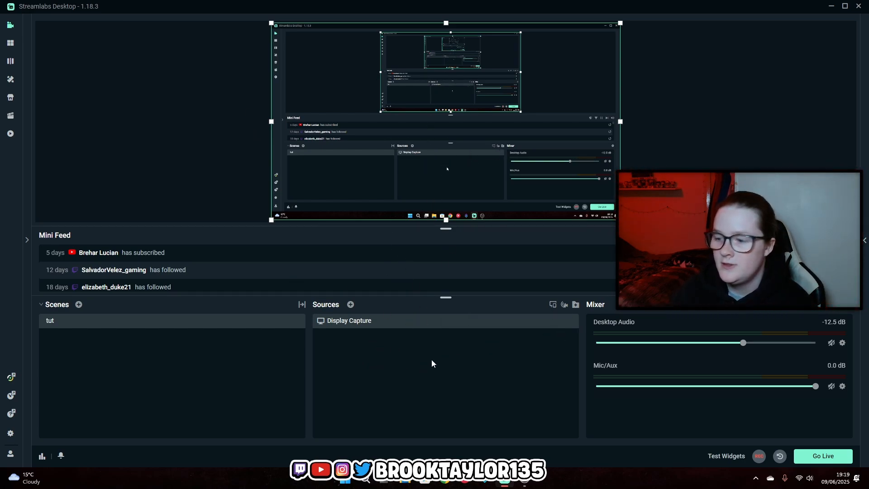
# Step: Add the existing Display Capture source to the tut scene a second time
pyautogui.moveTo(360, 326)
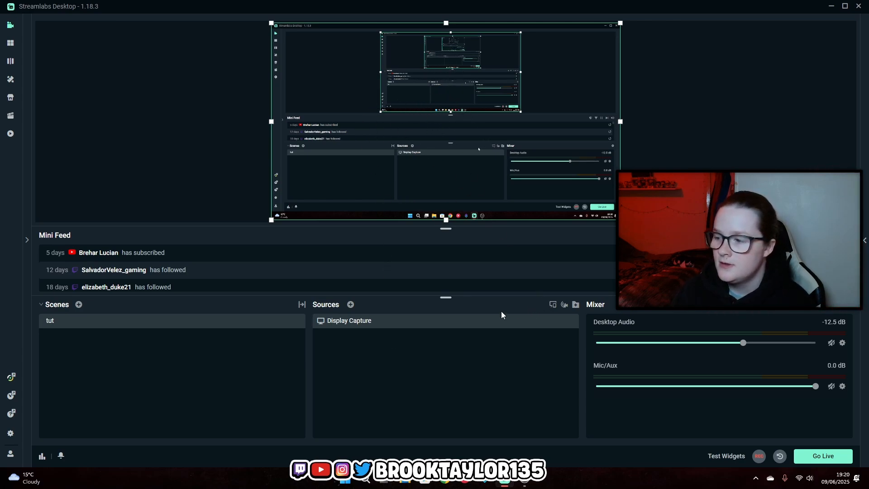
pyautogui.click(350, 305)
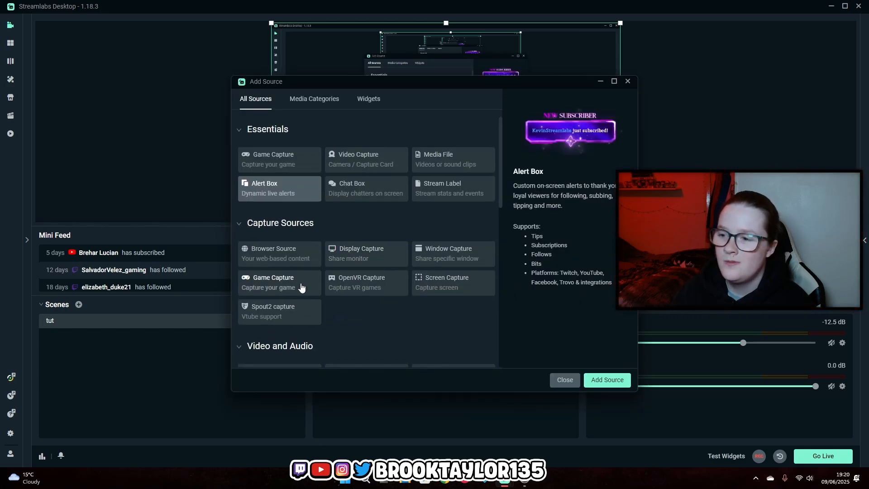
pyautogui.click(357, 259)
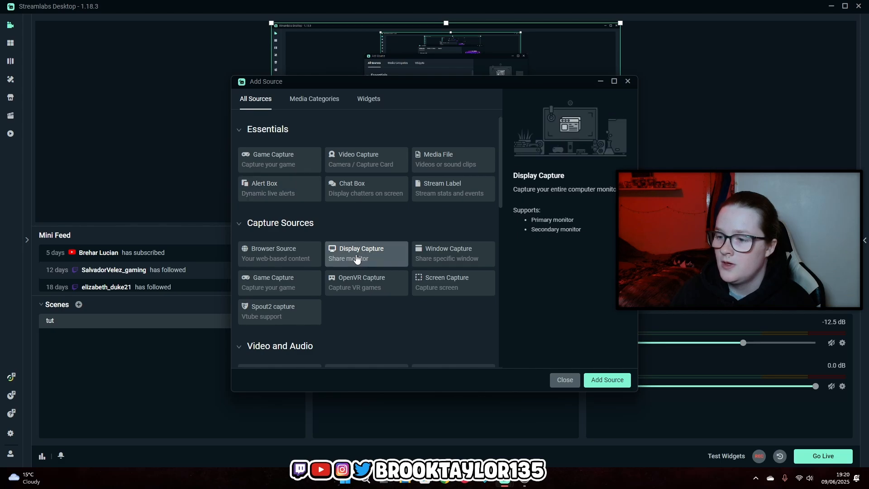
pyautogui.click(608, 381)
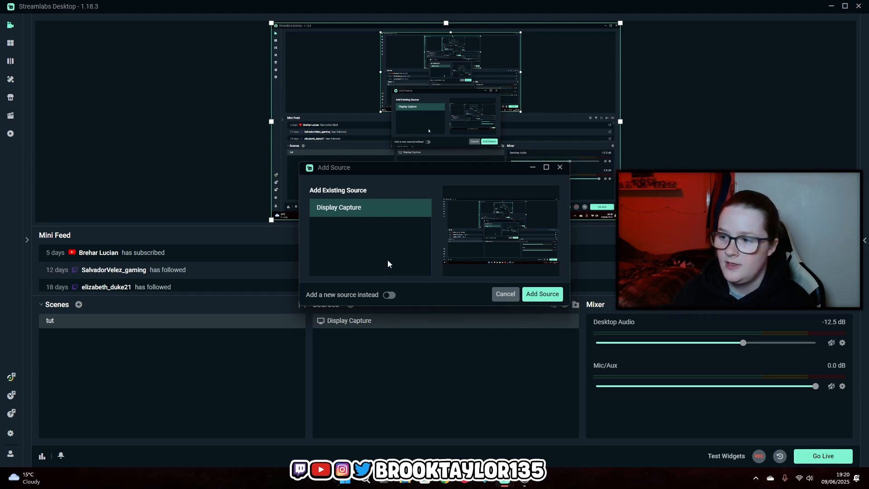
pyautogui.click(531, 298)
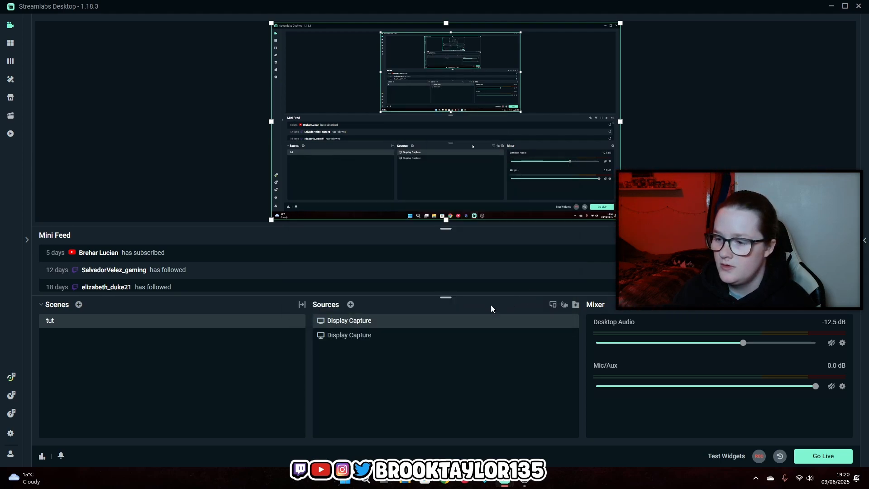
# Step: Rename the upper Display Capture source to gamebar
pyautogui.rightClick(357, 323)
pyautogui.click(386, 236)
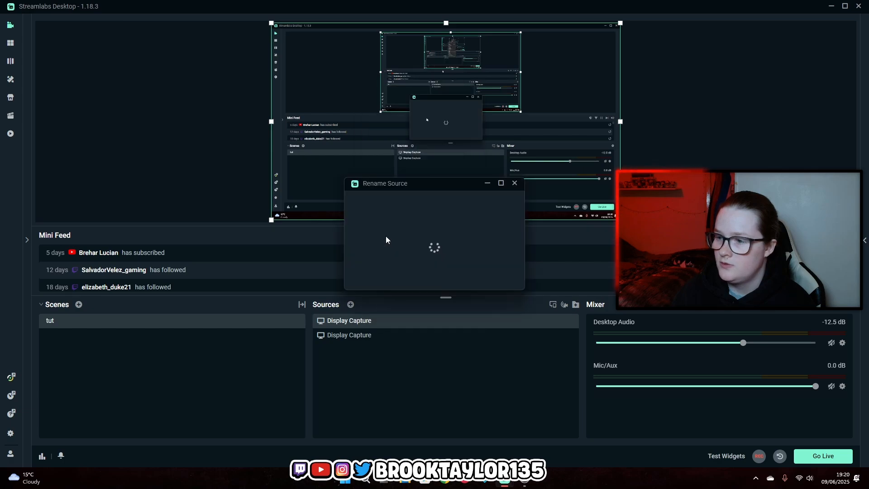
pyautogui.hotkey('ctrl', 'a')
pyautogui.write('Dgamebar')
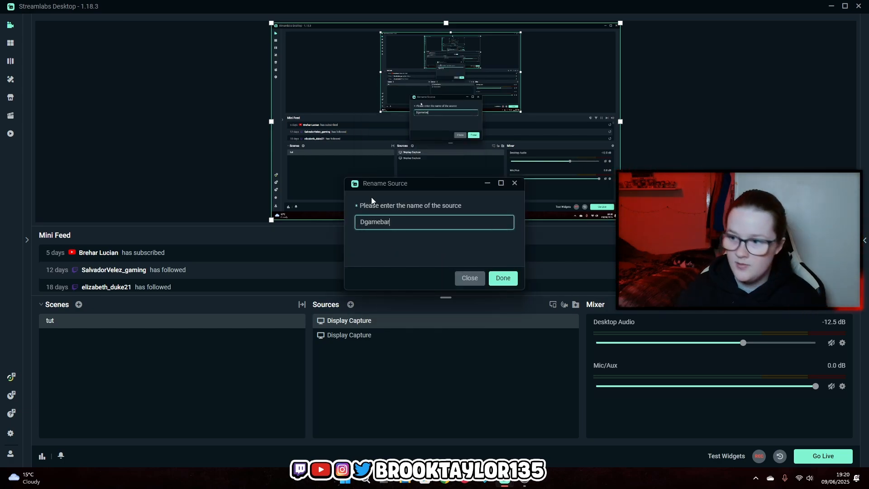
pyautogui.press('Home')
pyautogui.press('Delete')
pyautogui.click(503, 278)
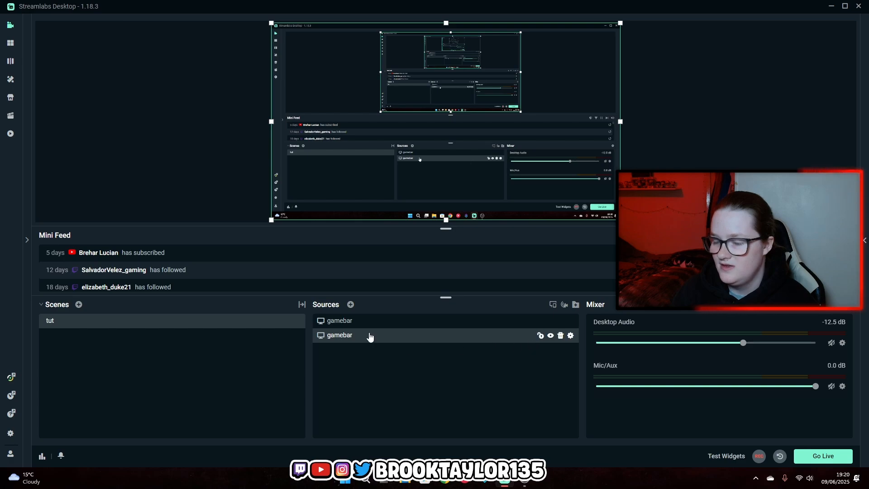
# Step: Crop the upper gamebar source's top edge to about 773 px below the canvas top, and lock the lower gamebar source
pyautogui.click(336, 324)
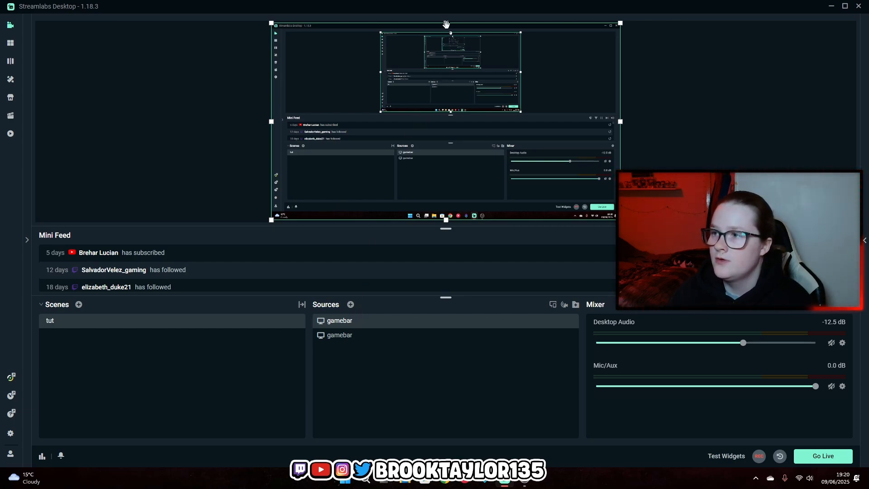
pyautogui.moveTo(445, 23); pyautogui.dragTo(449, 163)
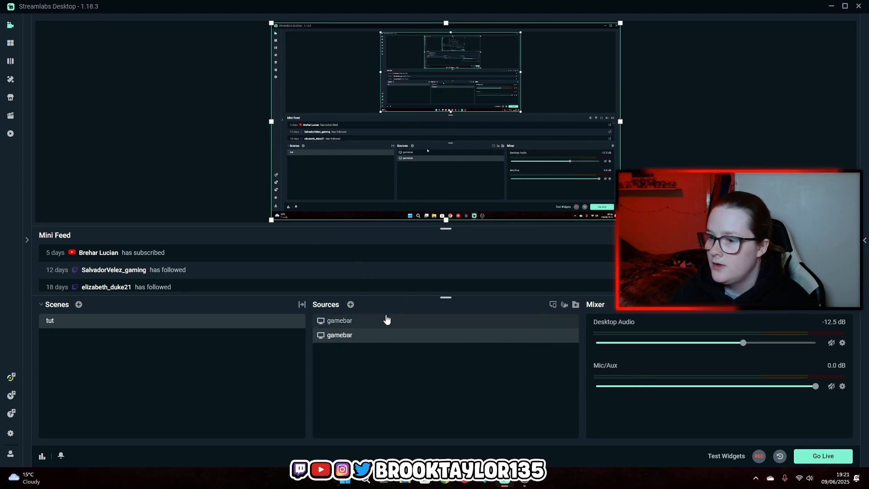
pyautogui.click(571, 214)
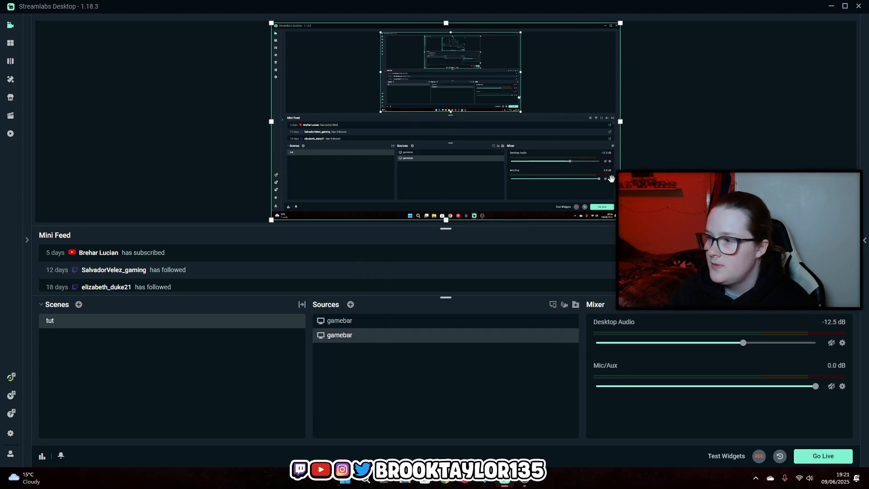
pyautogui.click(346, 321)
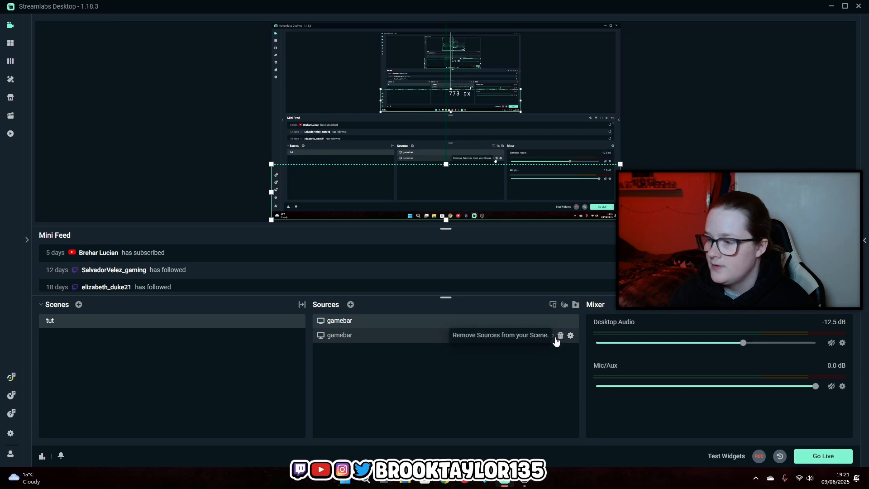
pyautogui.click(539, 337)
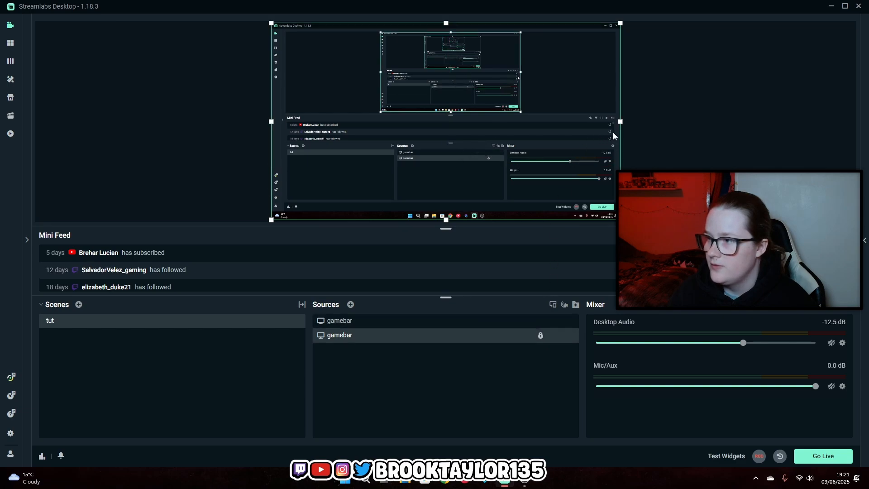
# Step: Crop the upper gamebar source's right, left and bottom edges down to the Mic/Aux mixer strip, and move it towards the canvas centre
pyautogui.click(511, 322)
pyautogui.moveTo(620, 192); pyautogui.dragTo(604, 191)
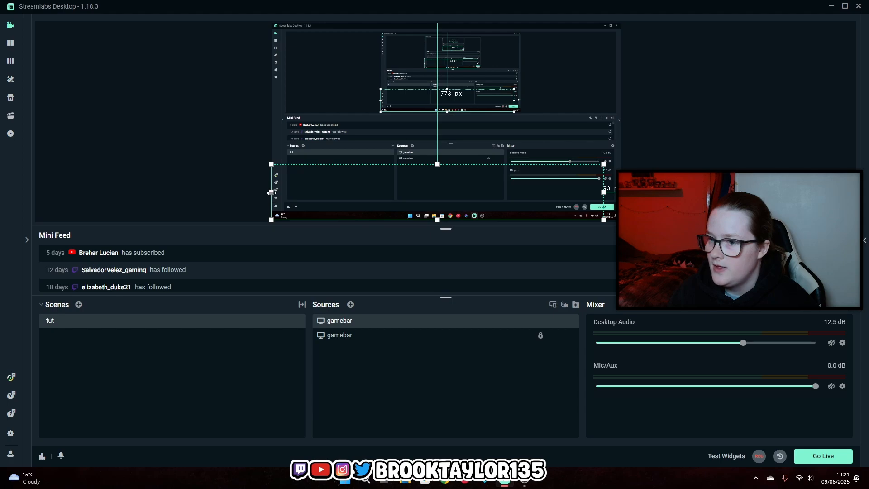
pyautogui.moveTo(272, 192); pyautogui.dragTo(507, 191)
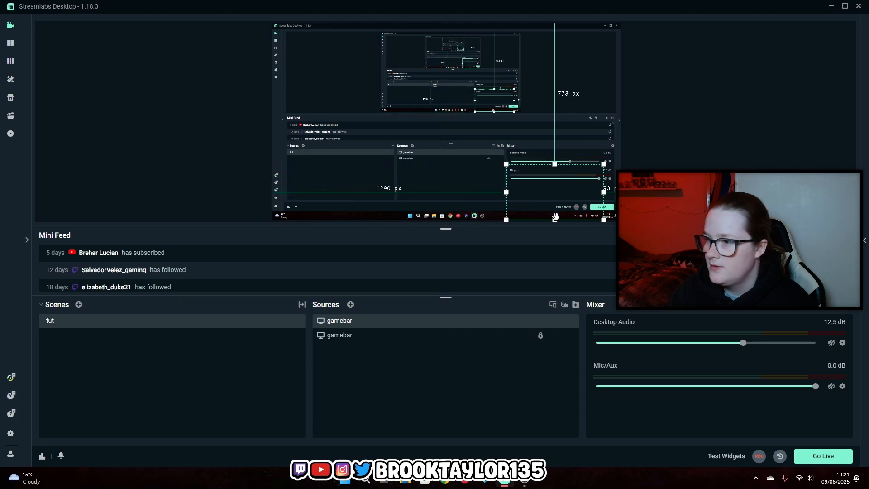
pyautogui.moveTo(553, 219); pyautogui.dragTo(442, 175)
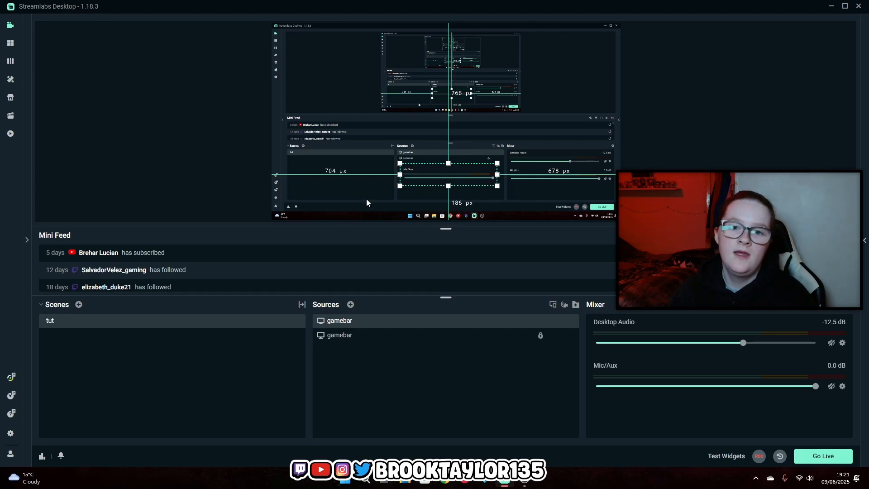
# Step: Scale down the cropped gamebar source and place it about 1026 px from the canvas's left edge and 504 px from its bottom
pyautogui.moveTo(438, 176); pyautogui.dragTo(388, 157)
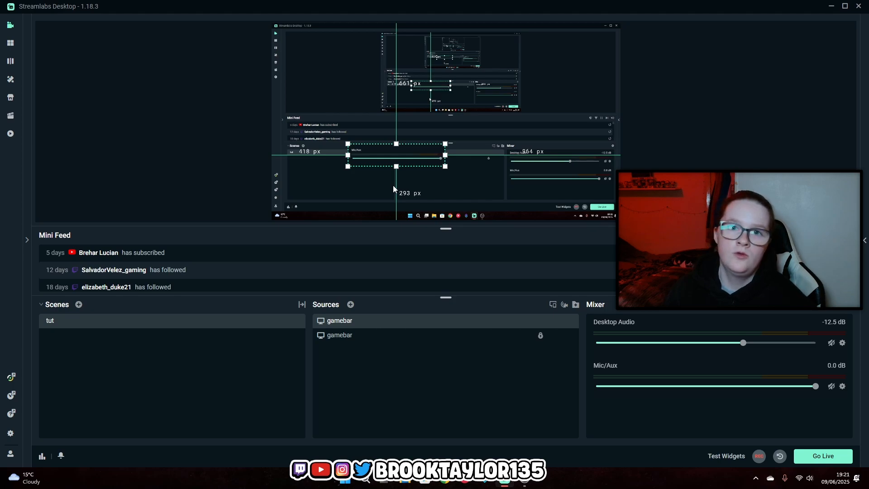
pyautogui.moveTo(421, 156); pyautogui.dragTo(512, 122)
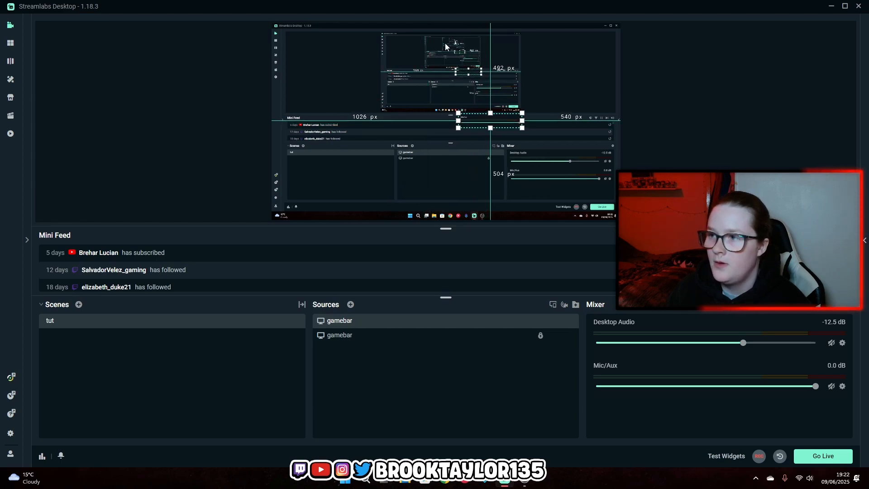
pyautogui.click(450, 144)
pyautogui.click(467, 126)
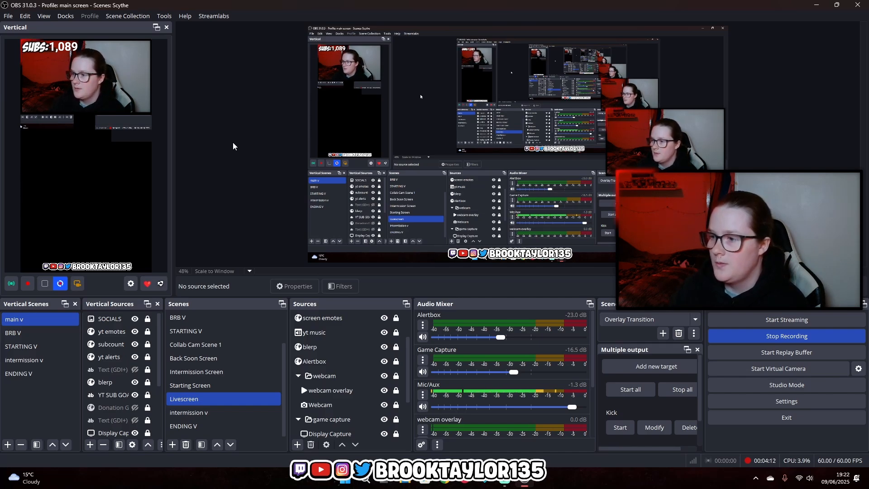
# Step: Switch to OBS and select the yt emotes source of the vertical main v scene
pyautogui.click(116, 335)
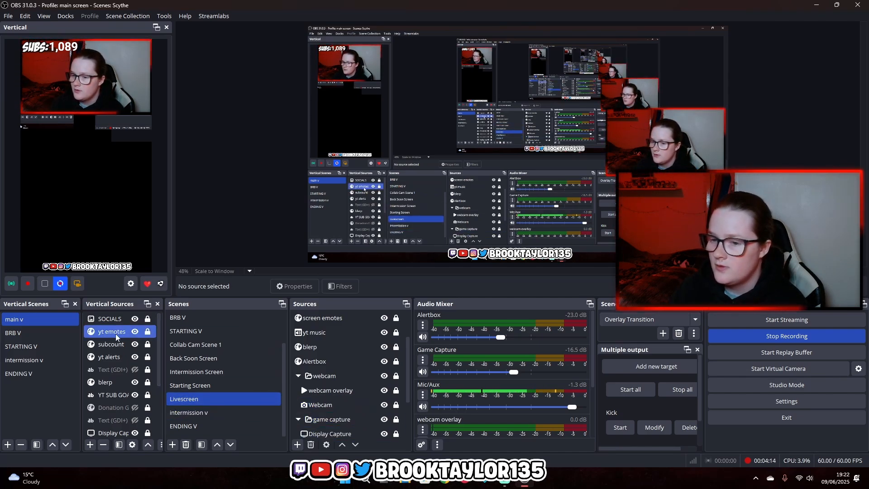